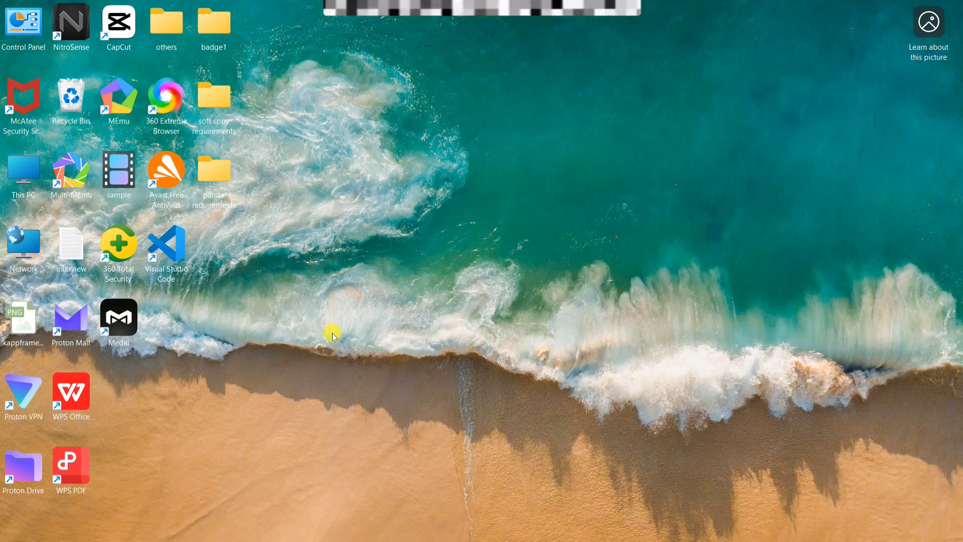
# Step: Launch Device Manager from the Win+X power-user menu
pyautogui.press('super+x')
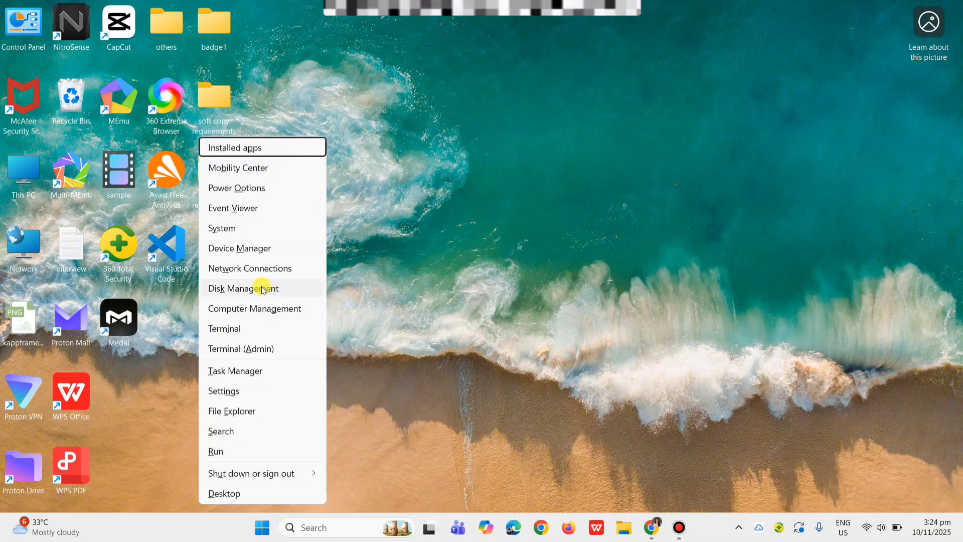
pyautogui.click(248, 249)
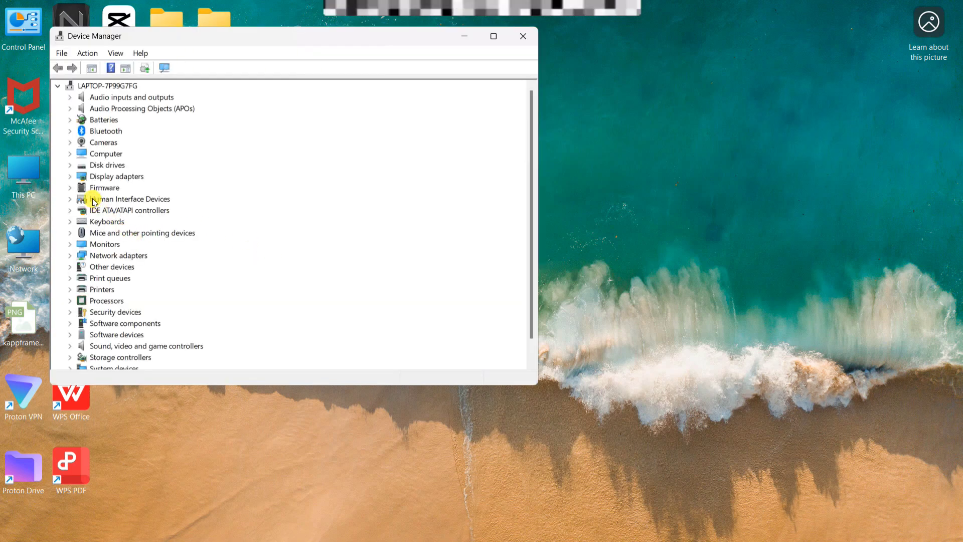
# Step: Expand Display adapters and show the NVIDIA GeForce GTX 1650 context menu with Update driver
pyautogui.doubleClick(106, 177)
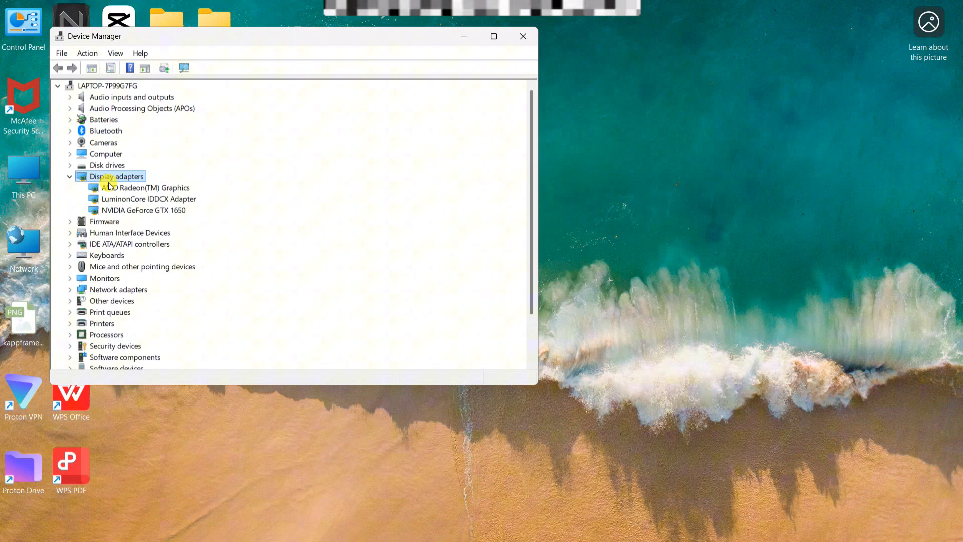
pyautogui.click(109, 210)
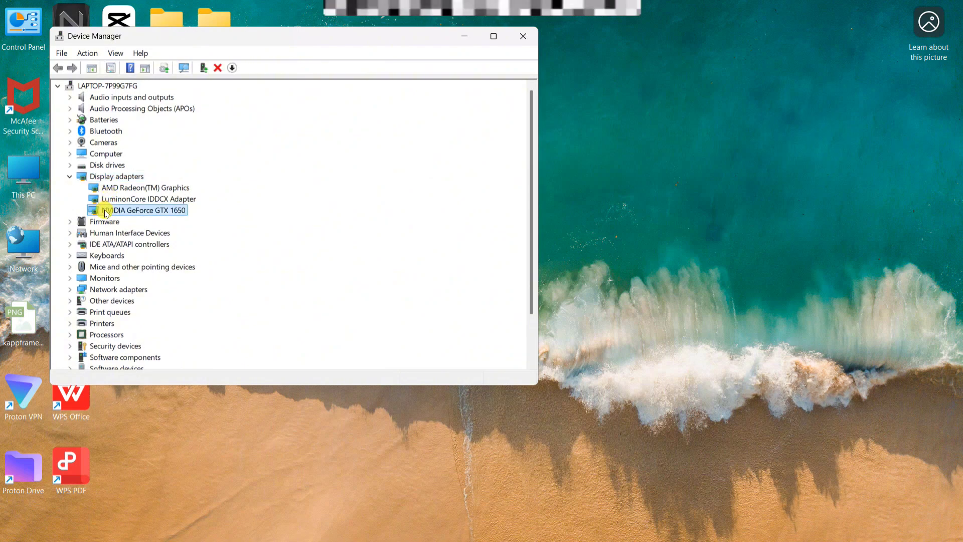
pyautogui.rightClick(105, 212)
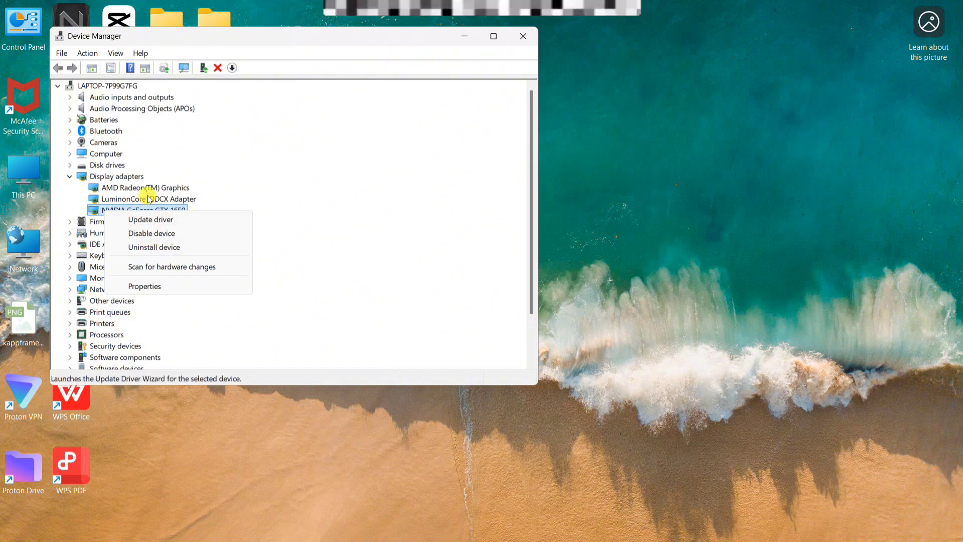
# Step: Close the Device Manager window to return to the desktop shortcuts
pyautogui.click(523, 37)
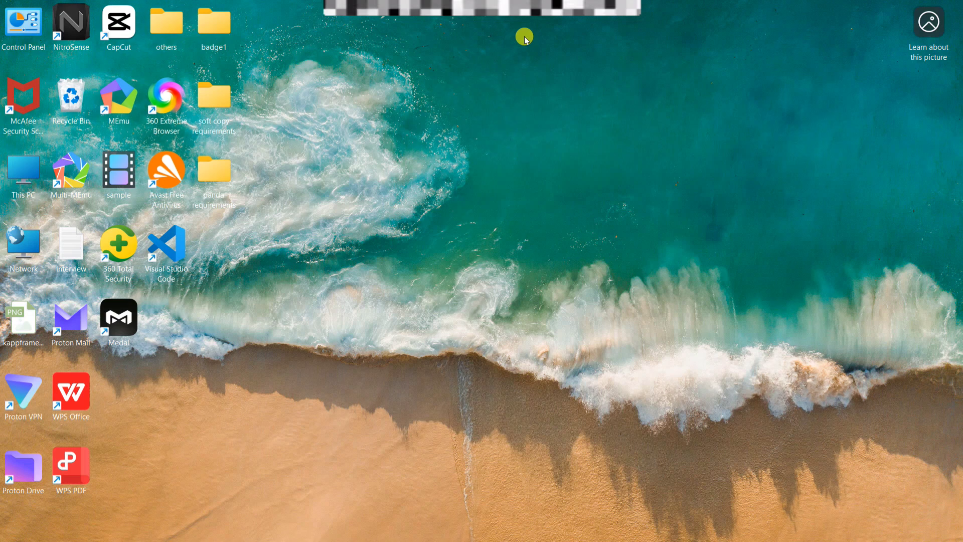